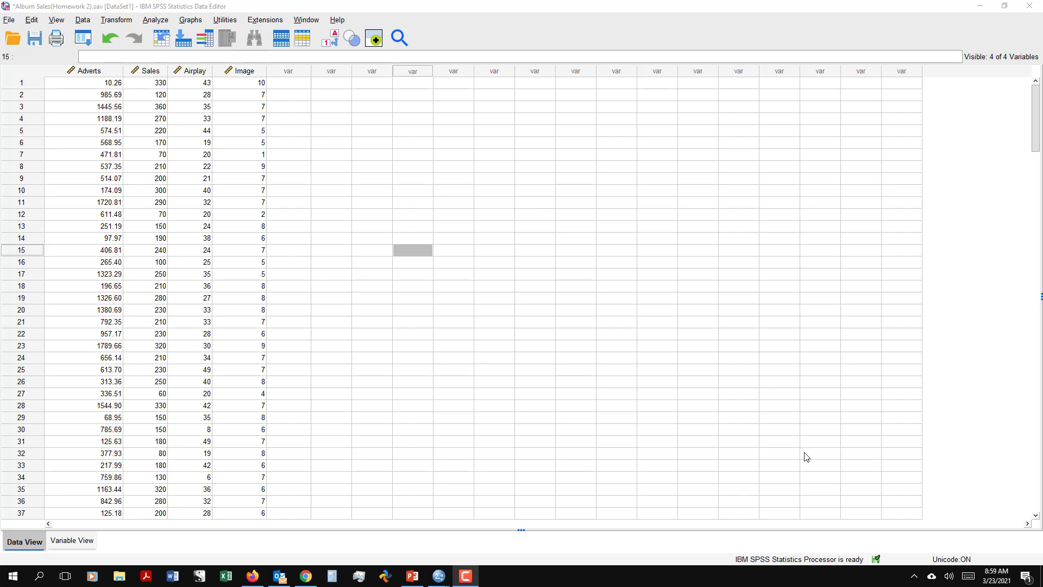
# Set up a linear regression of Sales on Airplay and Image with estimates, model fit, descriptives, collinearity diagnostics and Durbin-Watson.
pyautogui.click(157, 22)
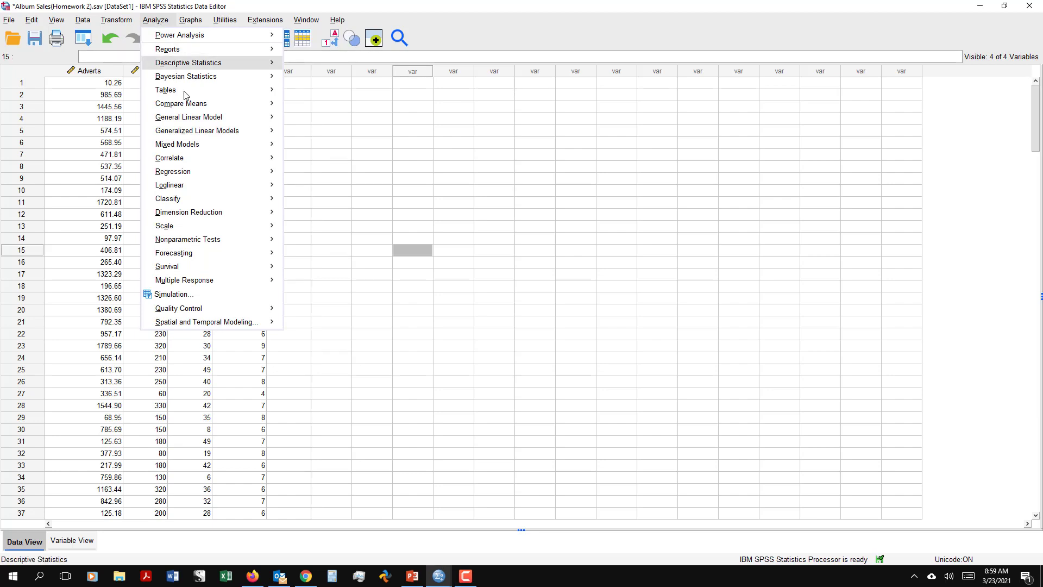
pyautogui.moveTo(204, 178)
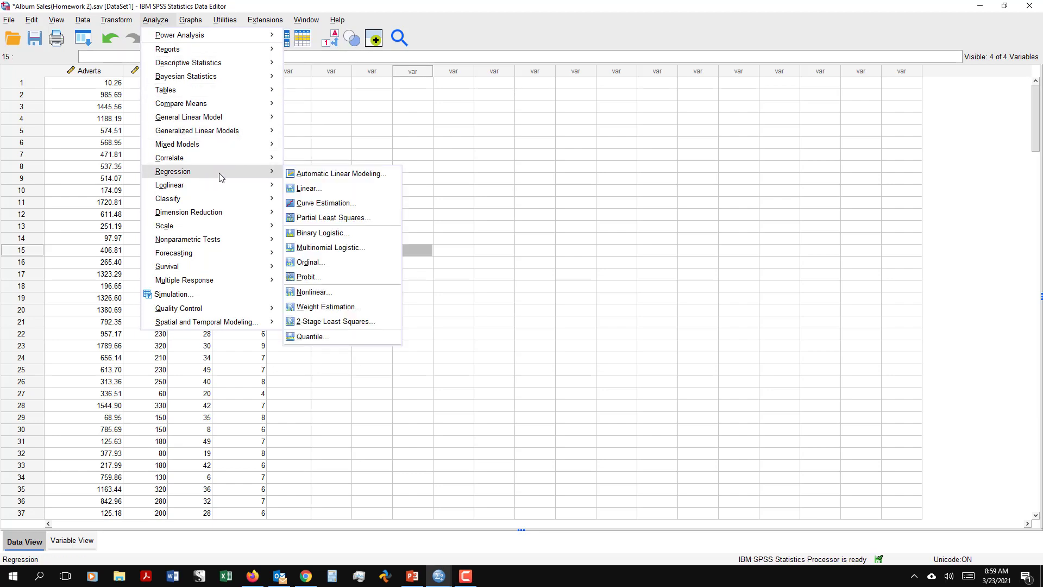
pyautogui.click(305, 189)
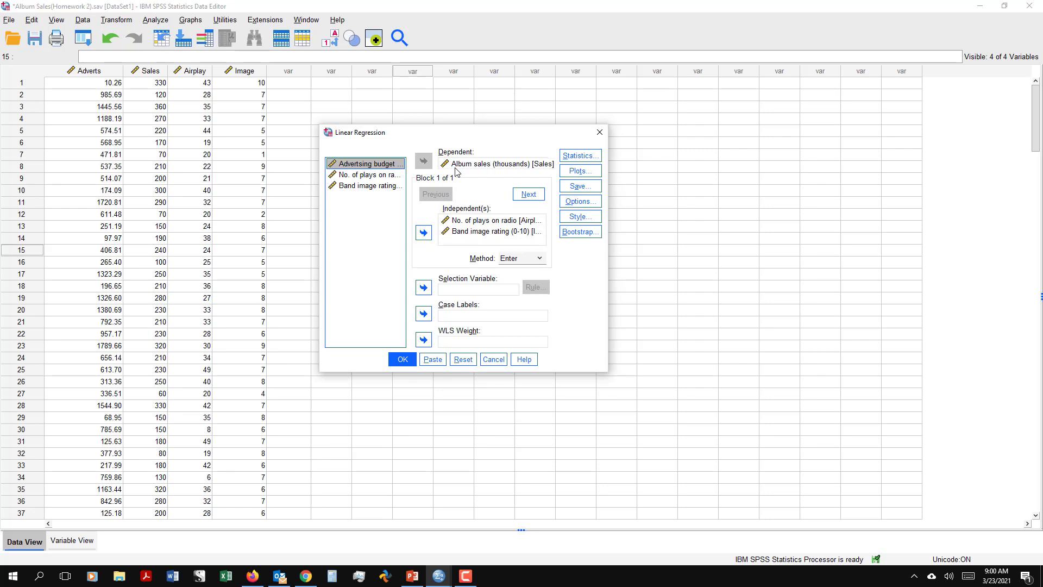
pyautogui.click(567, 158)
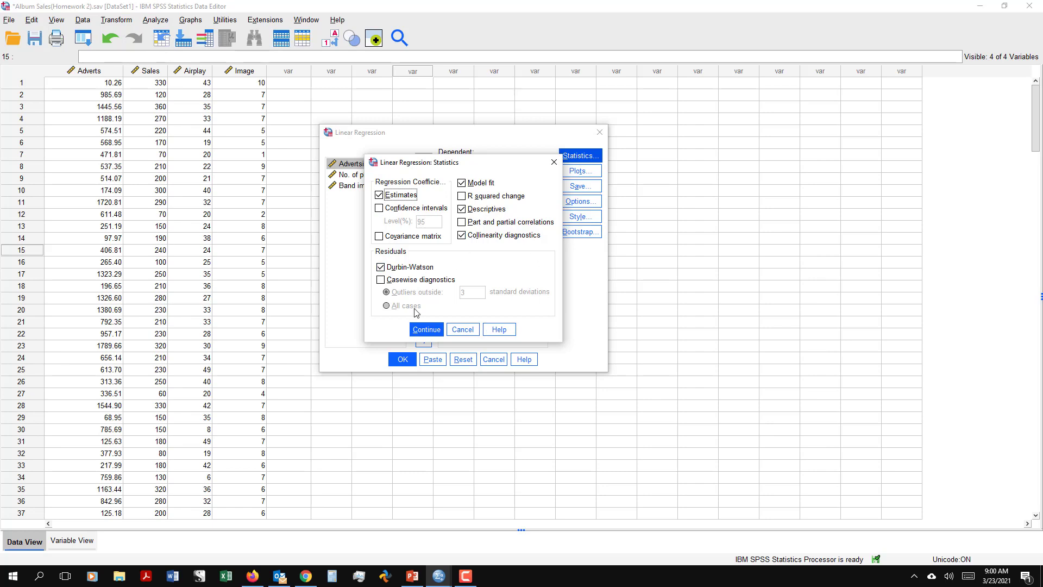
pyautogui.click(429, 330)
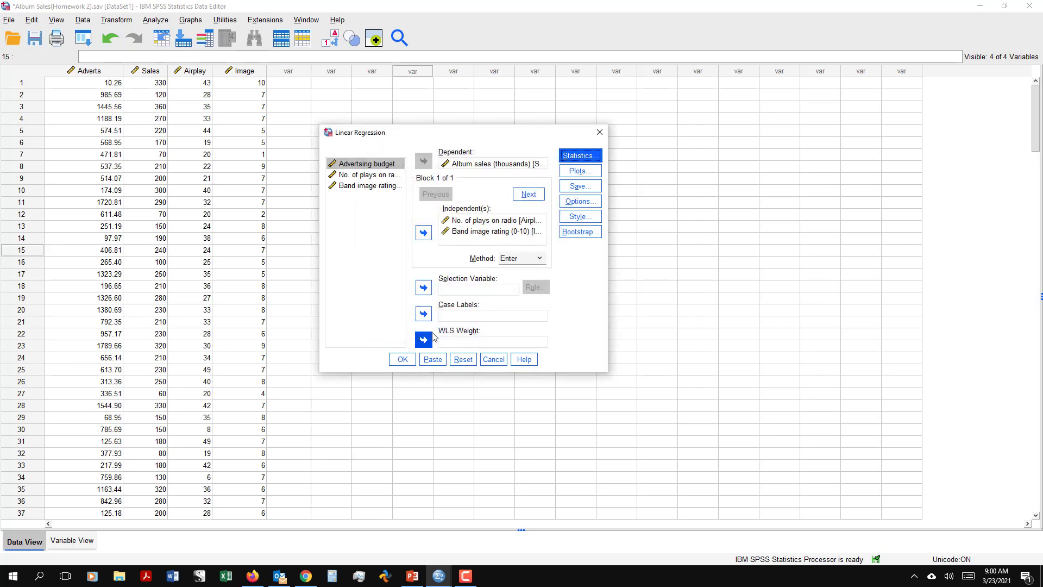
# Request a *ZRESID against *ZPRED plot, a histogram and a normal probability plot, and save the standardized residuals.
pyautogui.click(577, 171)
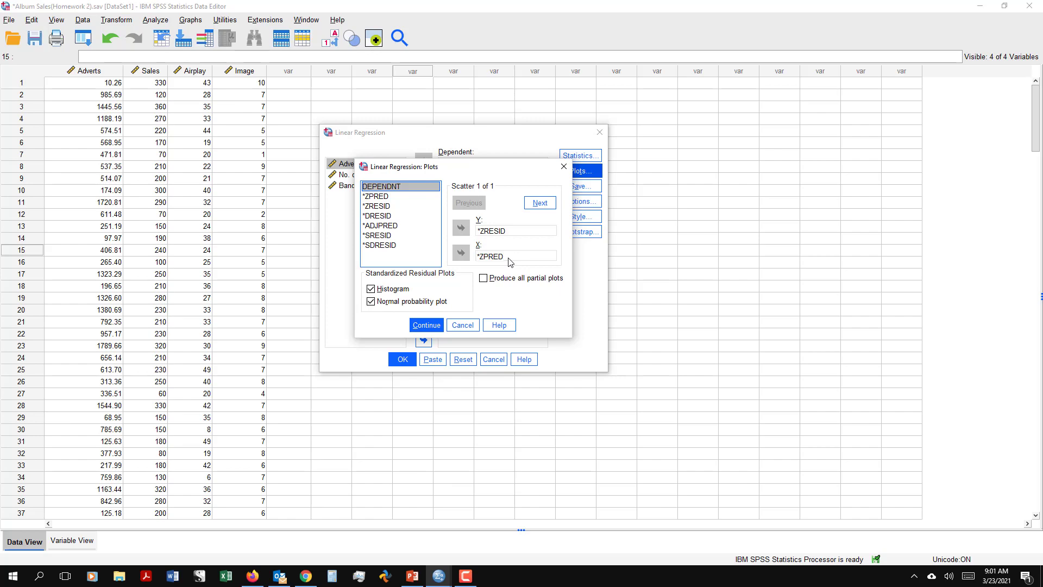
pyautogui.click(434, 327)
pyautogui.click(581, 187)
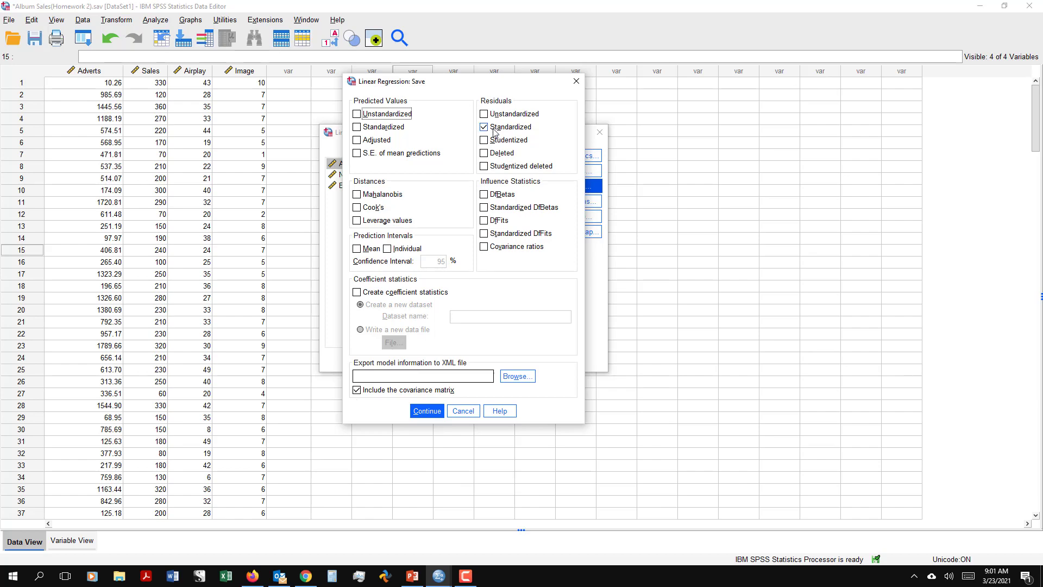
pyautogui.click(415, 414)
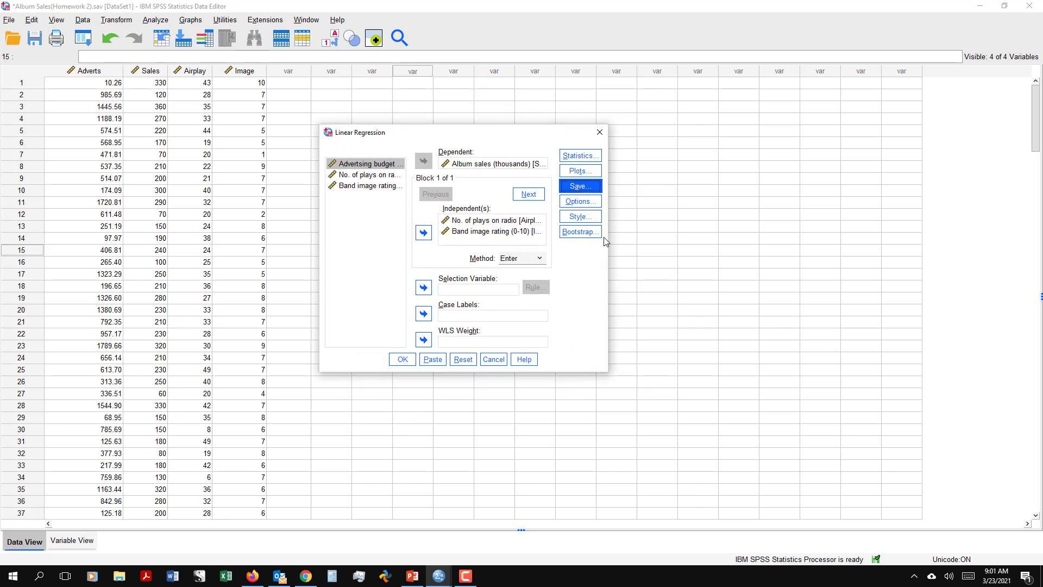
# Use listwise exclusion of missing cases with the constant included, and run the regression.
pyautogui.click(588, 210)
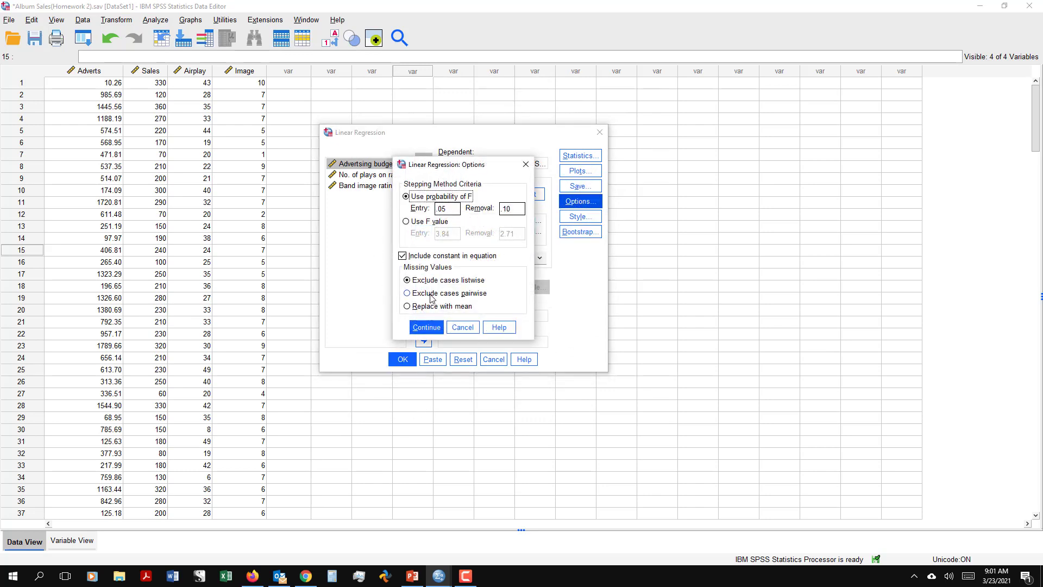
pyautogui.click(427, 328)
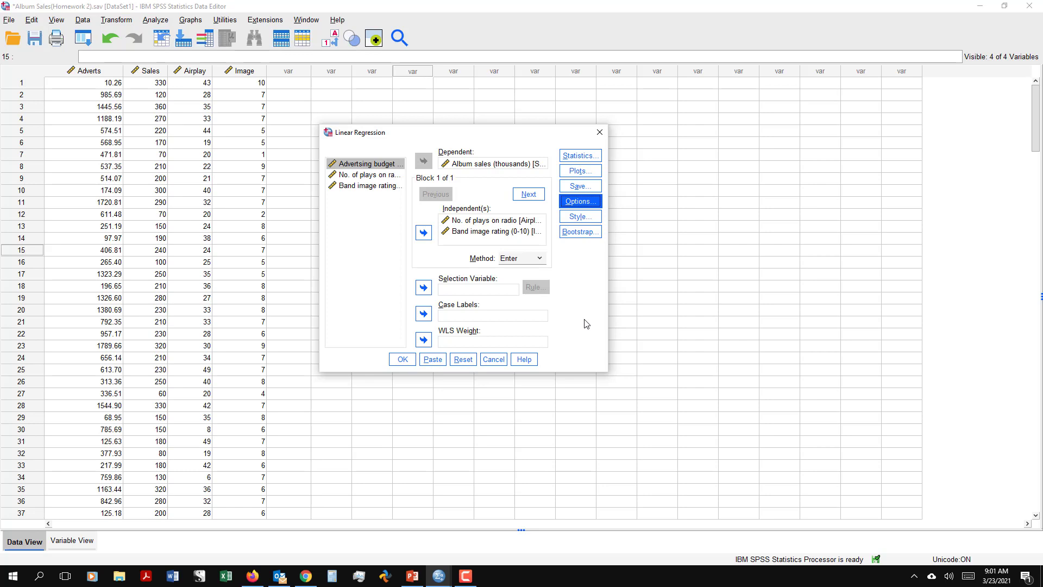
pyautogui.click(402, 361)
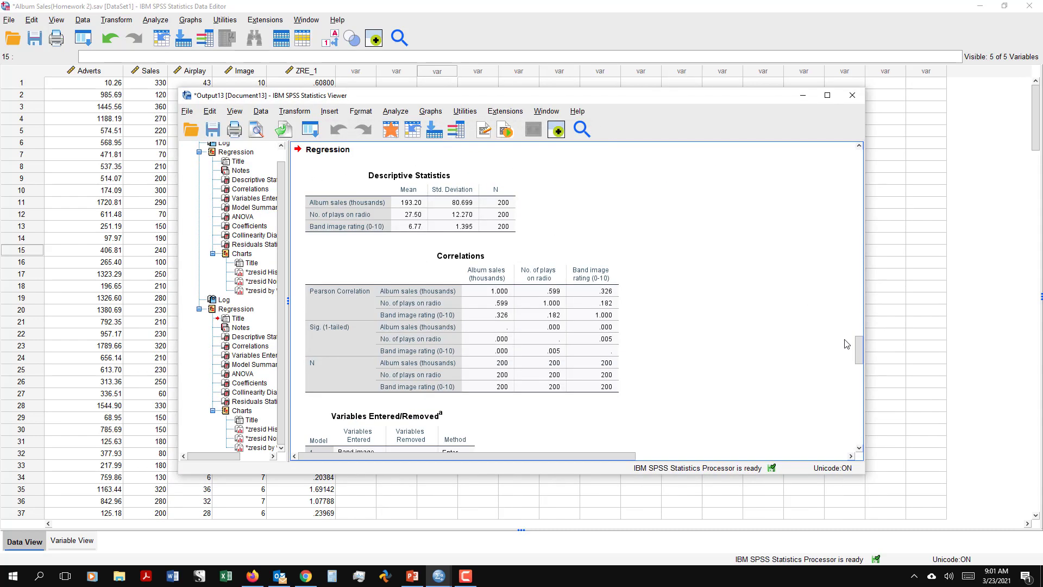
# Examine the minimum and maximum standardized residuals in the Residuals Statistics table for outliers.
pyautogui.moveTo(859, 355); pyautogui.dragTo(857, 147)
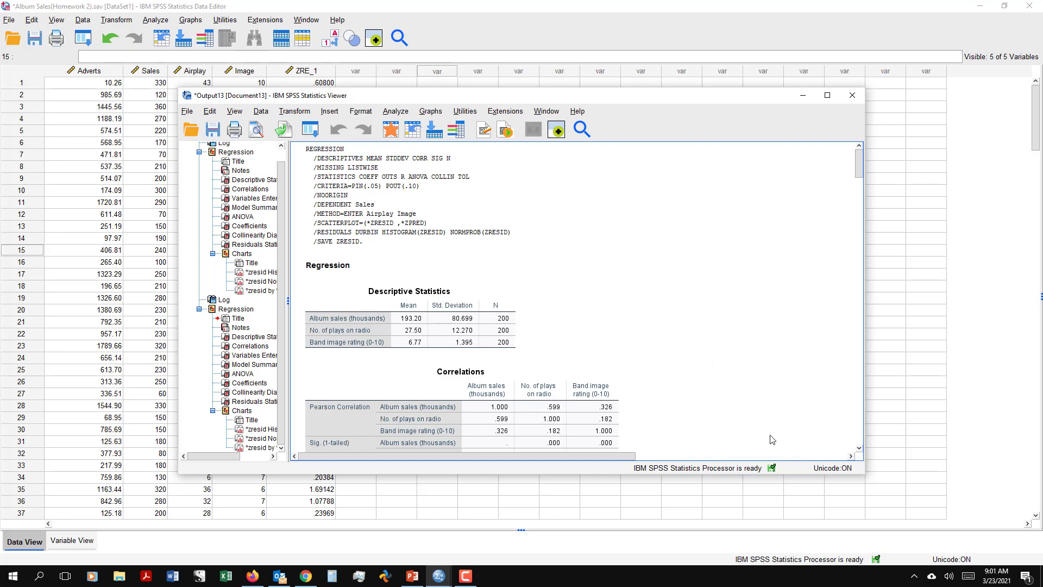
pyautogui.click(859, 447)
pyautogui.moveTo(860, 450); pyautogui.dragTo(861, 451)
pyautogui.moveTo(859, 234)
pyautogui.mouseDown()
pyautogui.moveTo(861, 435)
pyautogui.moveTo(839, 234)
pyautogui.mouseUp()
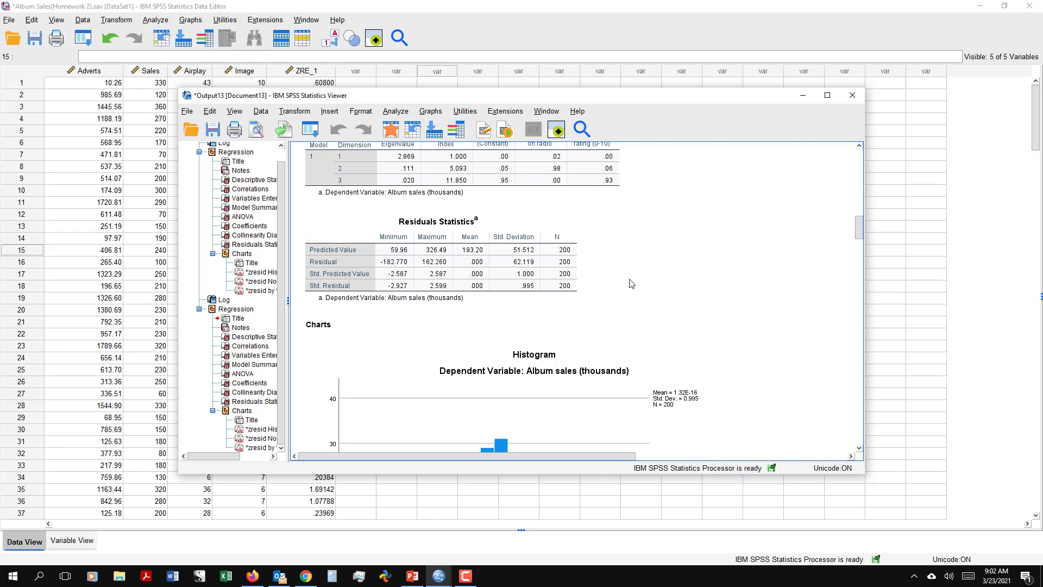
pyautogui.click(439, 217)
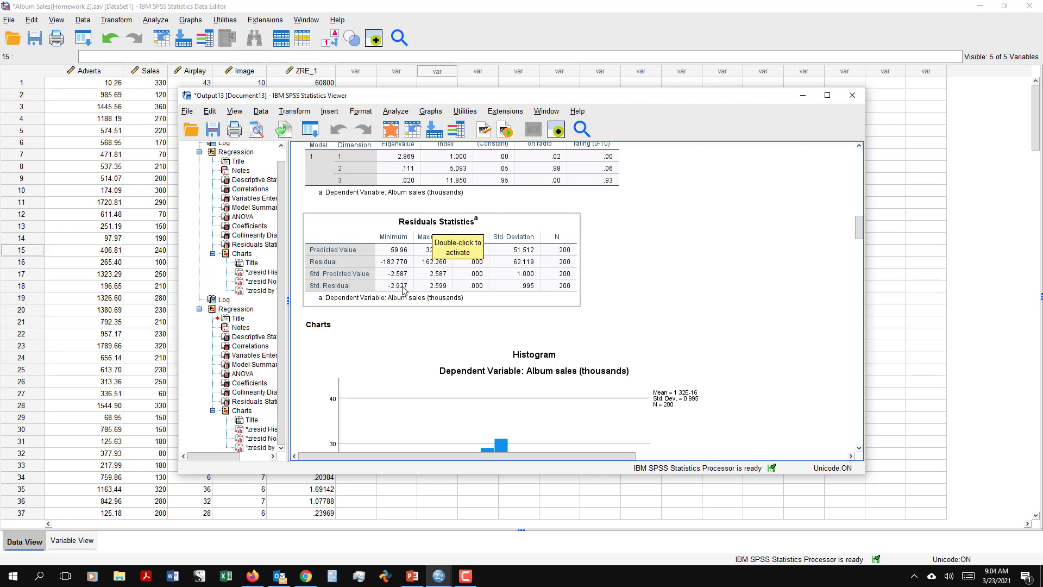
pyautogui.click(676, 313)
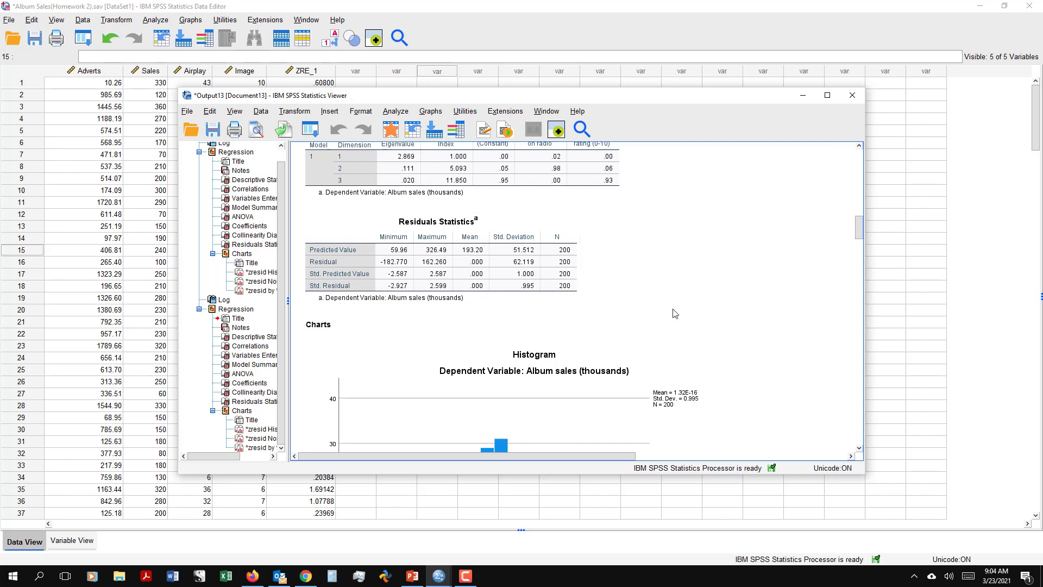
# Examine the tolerance and VIF in the Coefficients table and the Durbin-Watson statistic in the Model Summary.
pyautogui.scroll(3, 676, 314)
pyautogui.scroll(-3, 676, 314)
pyautogui.scroll(3, 675, 314)
pyautogui.scroll(3, 676, 314)
pyautogui.scroll(-6, 675, 314)
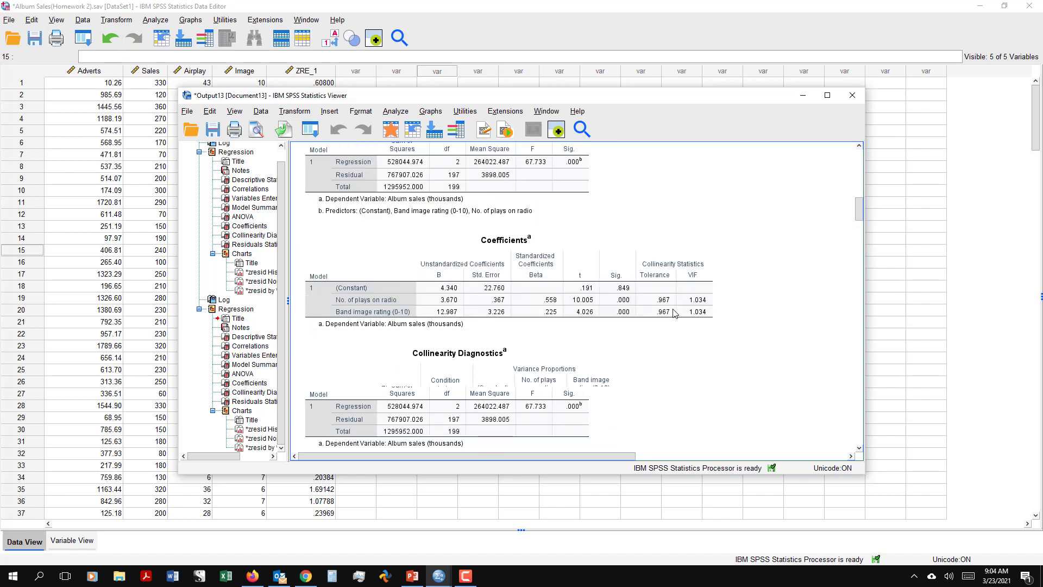
pyautogui.scroll(3, 647, 277)
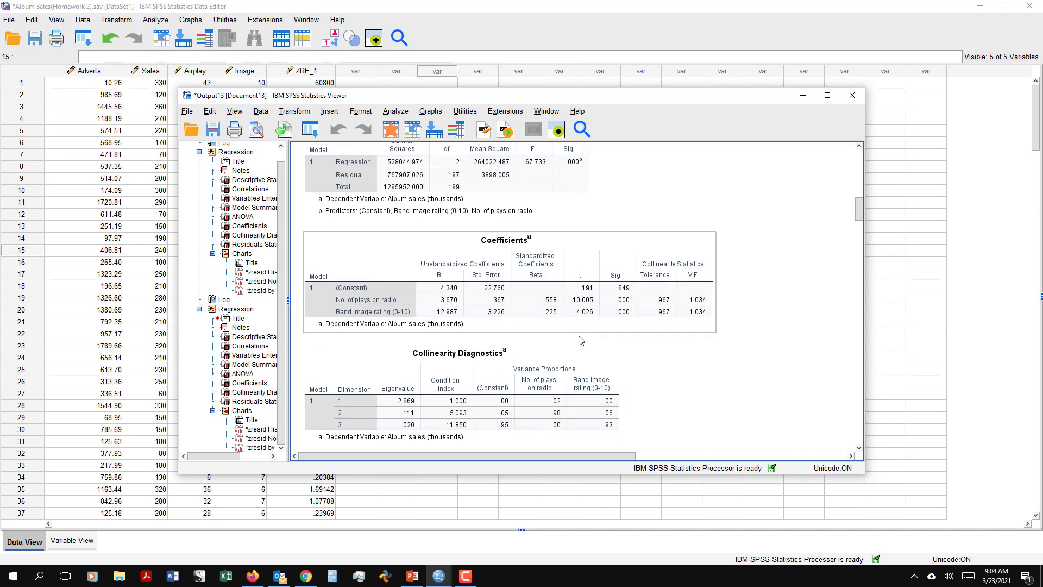
pyautogui.click(549, 376)
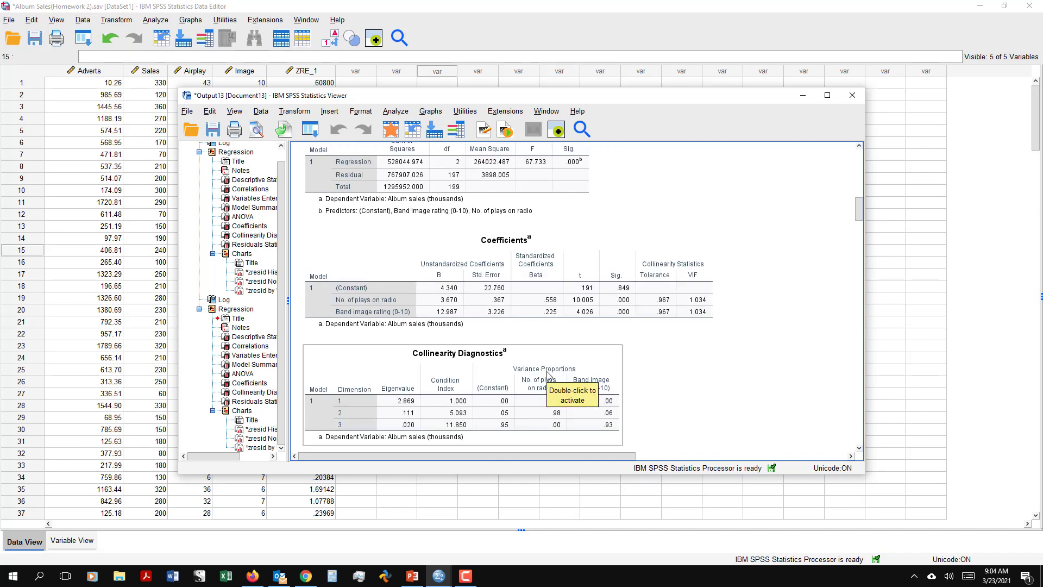
pyautogui.click(670, 394)
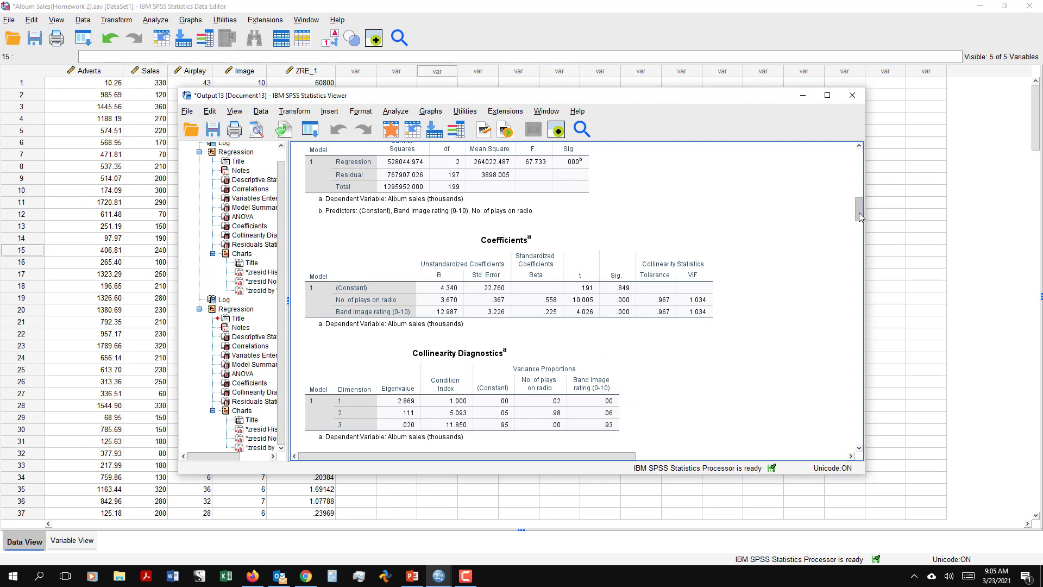
pyautogui.moveTo(859, 216)
pyautogui.mouseDown()
pyautogui.moveTo(860, 233)
pyautogui.moveTo(855, 204)
pyautogui.mouseUp()
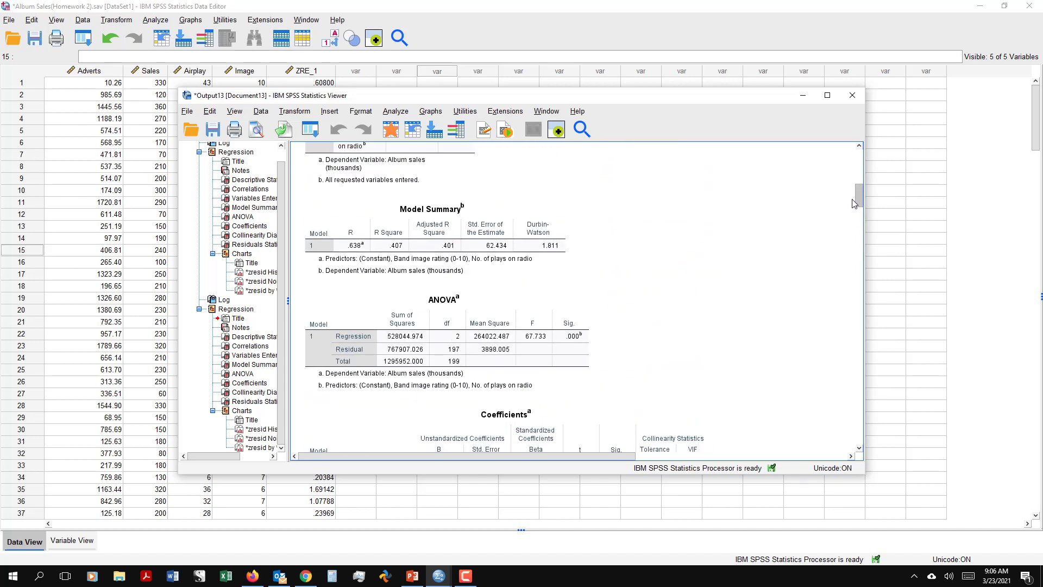
pyautogui.click(318, 206)
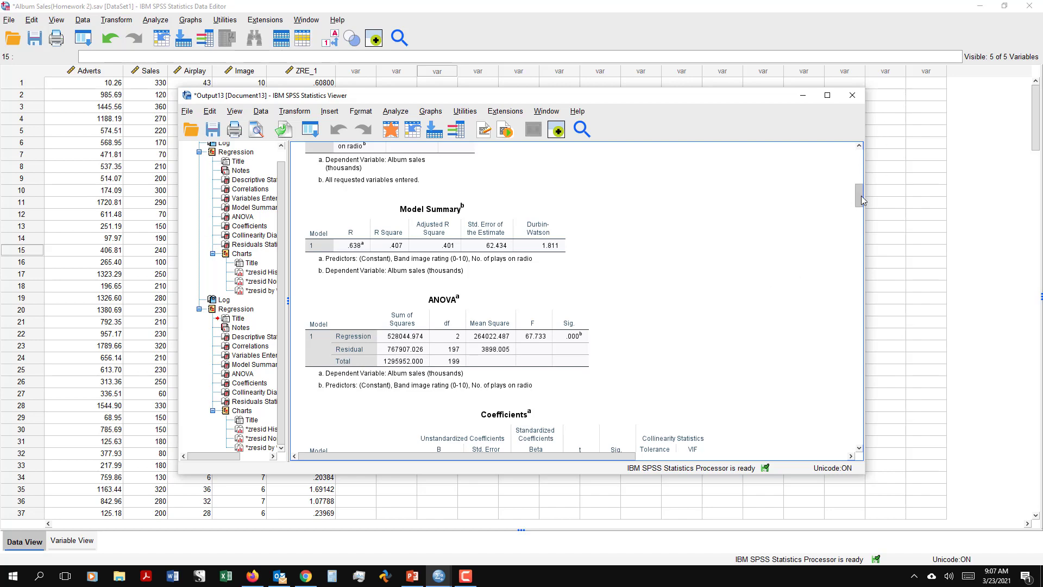
# Examine the histogram and the normal P-P plot of the standardized residuals for normality.
pyautogui.moveTo(861, 196); pyautogui.dragTo(860, 226)
pyautogui.scroll(-12, 498, 369)
pyautogui.scroll(4, 498, 369)
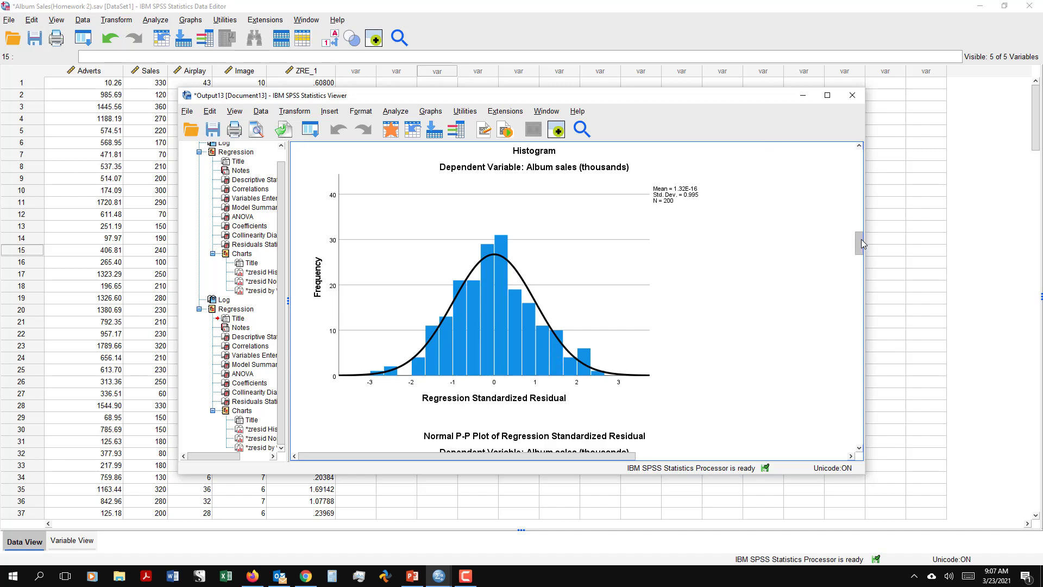
pyautogui.moveTo(862, 239); pyautogui.dragTo(860, 259)
pyautogui.click(776, 218)
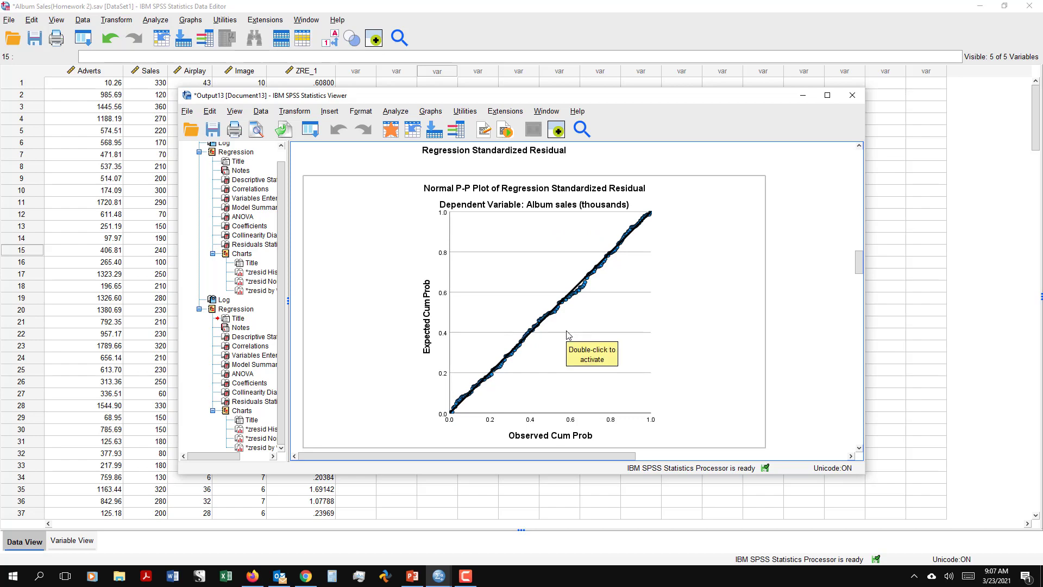
pyautogui.moveTo(859, 266)
pyautogui.mouseDown()
pyautogui.moveTo(861, 238)
pyautogui.moveTo(861, 263)
pyautogui.mouseUp()
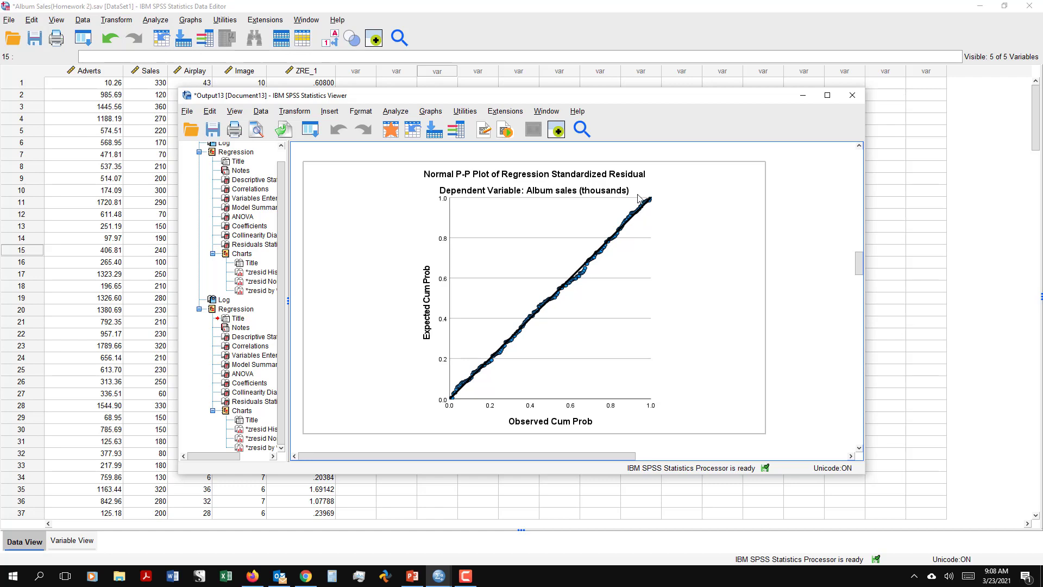
pyautogui.moveTo(857, 262)
pyautogui.mouseDown()
pyautogui.moveTo(852, 247)
pyautogui.moveTo(851, 260)
pyautogui.mouseUp()
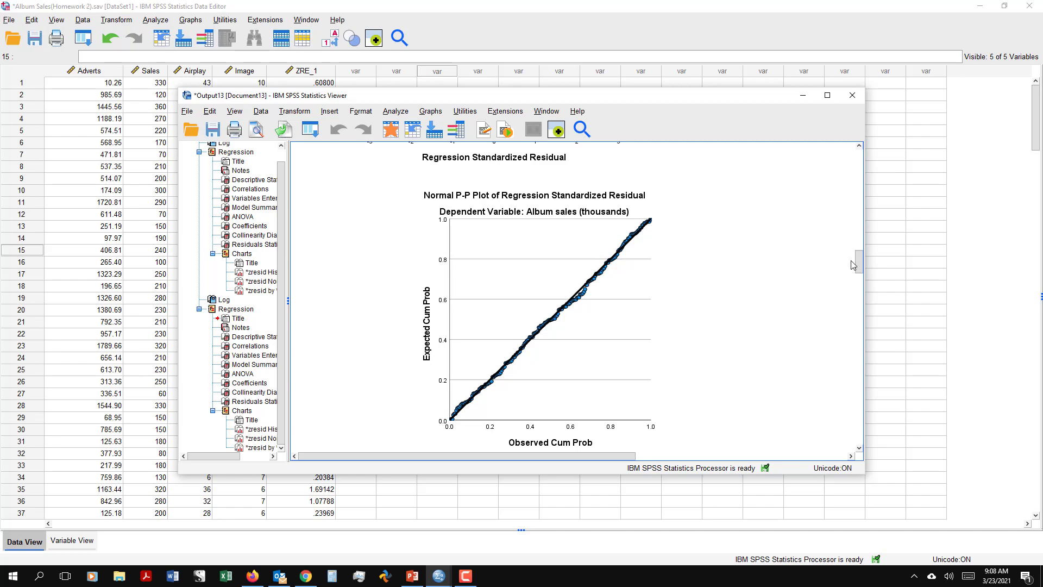
# Examine the scatterplot of standardized residuals against standardized predicted values.
pyautogui.moveTo(859, 261); pyautogui.dragTo(861, 286)
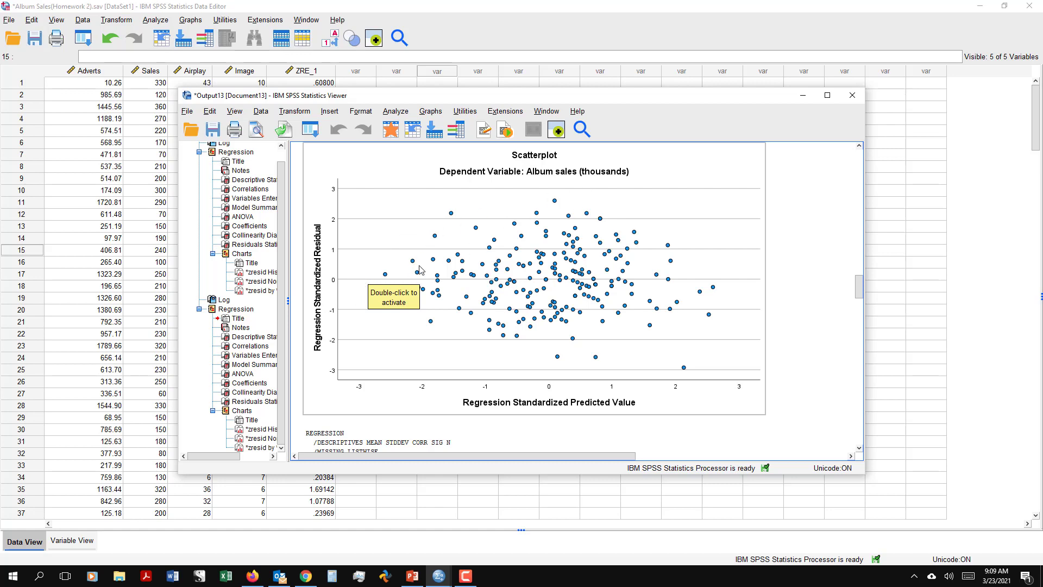
pyautogui.click(537, 349)
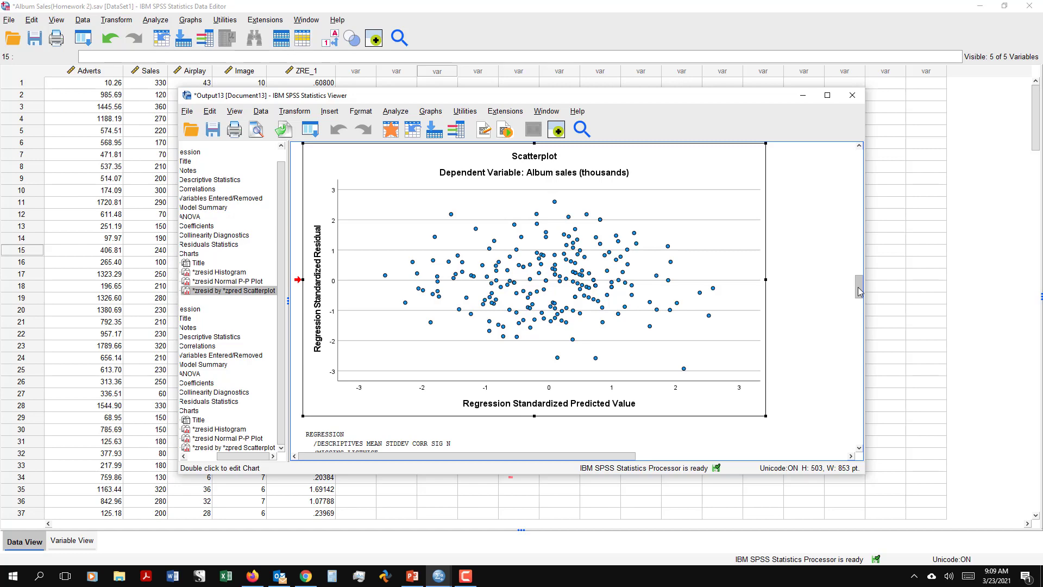
pyautogui.moveTo(860, 292); pyautogui.dragTo(857, 307)
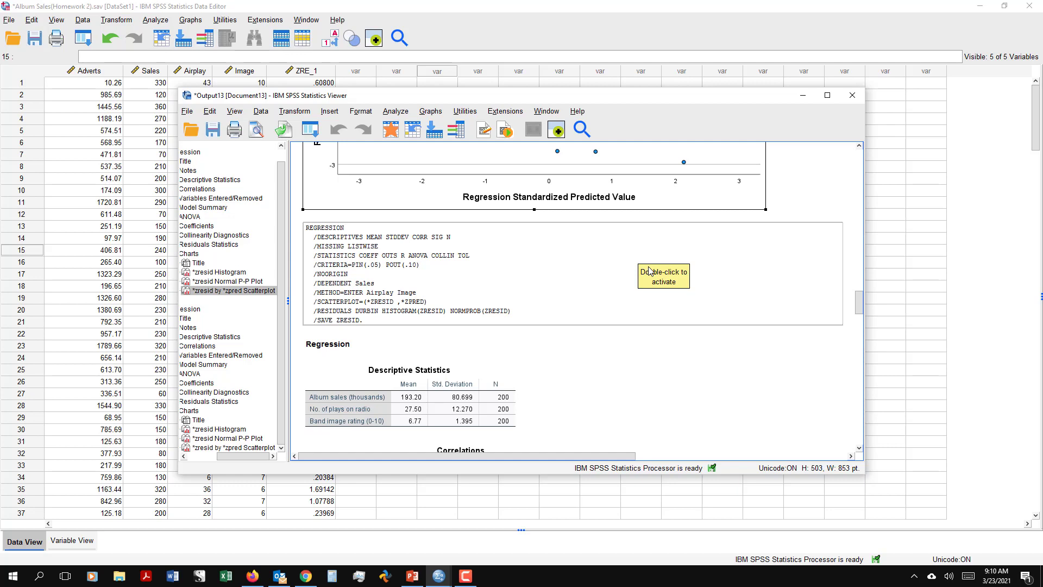
# Close the regression output and run Descriptives on Sales, Airplay and Image with mean, standard deviation, variance, minimum and maximum.
pyautogui.click(854, 98)
pyautogui.click(532, 309)
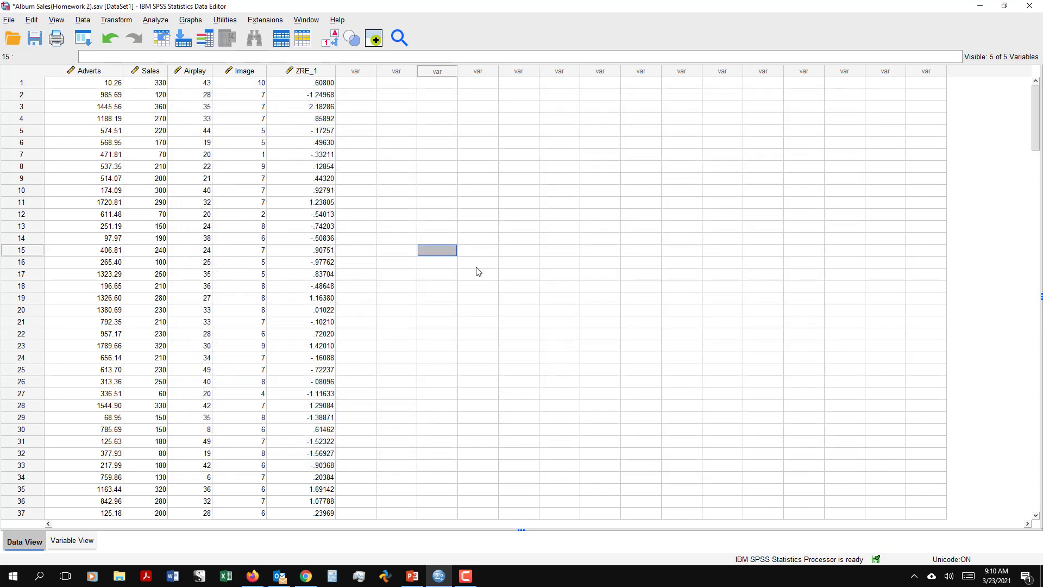
pyautogui.click(161, 23)
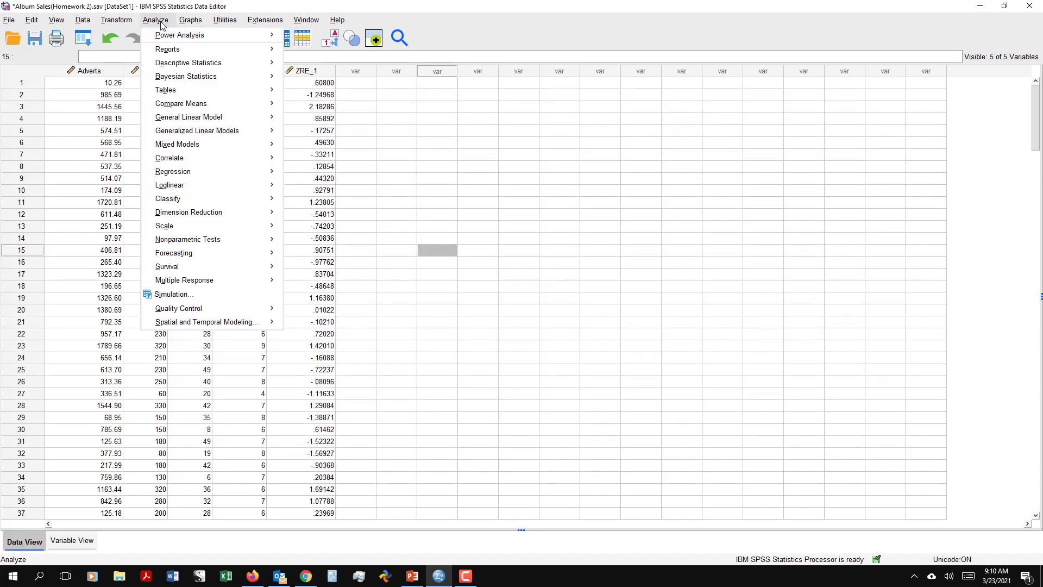
pyautogui.moveTo(170, 65)
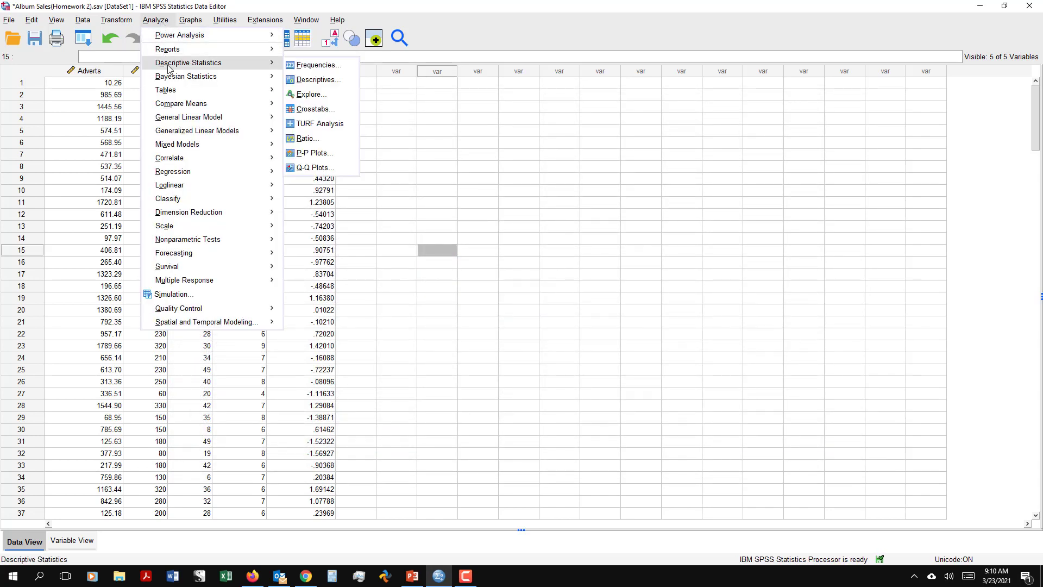
pyautogui.click(305, 80)
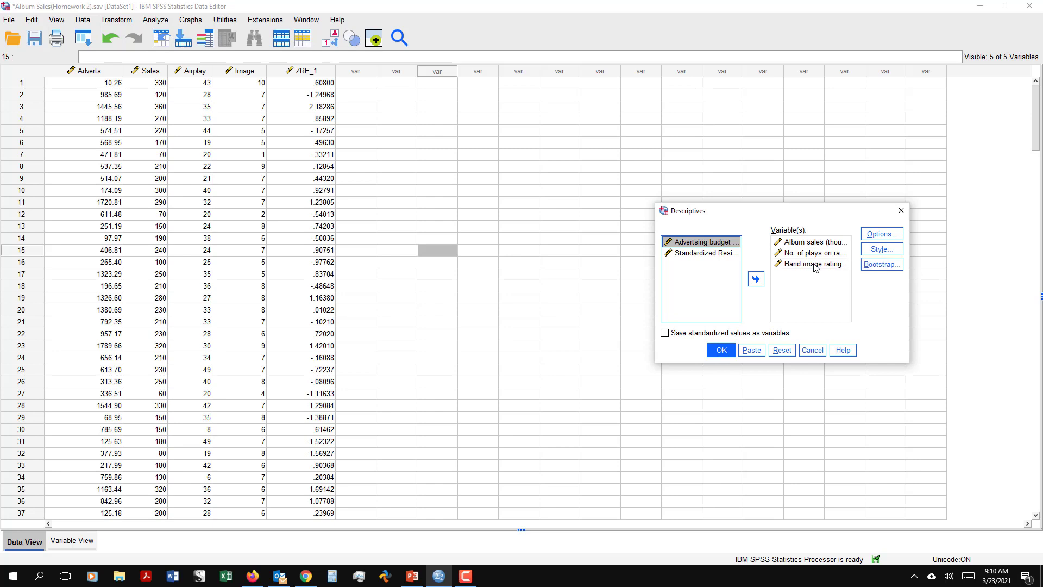
pyautogui.click(876, 235)
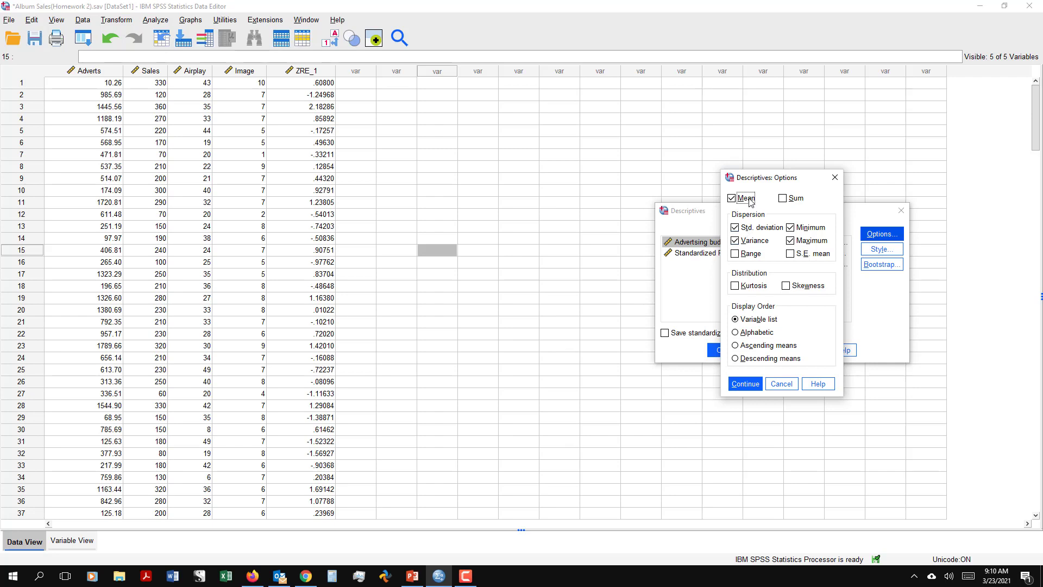
pyautogui.click(753, 384)
pyautogui.click(723, 351)
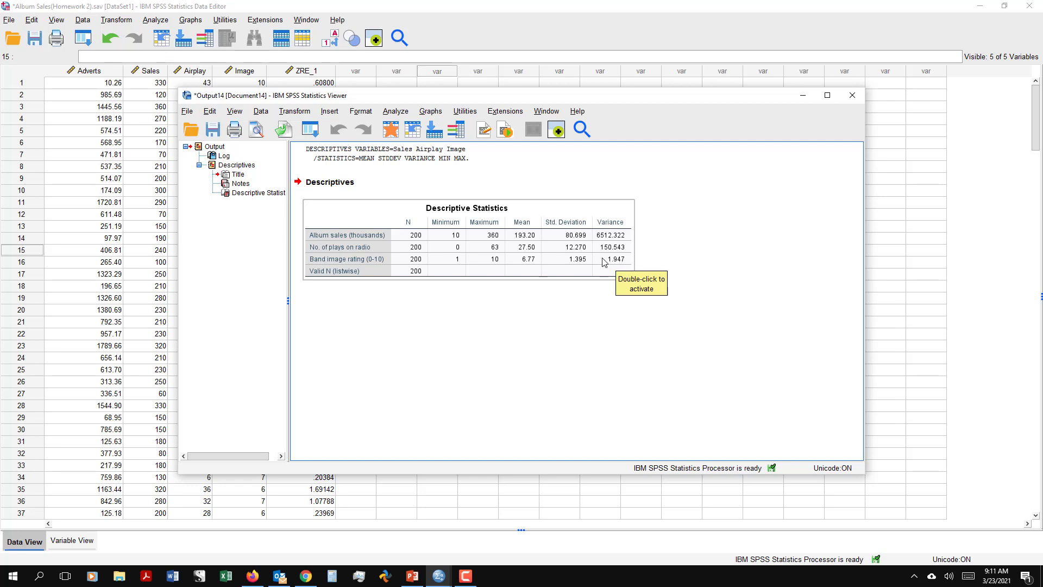
pyautogui.click(528, 323)
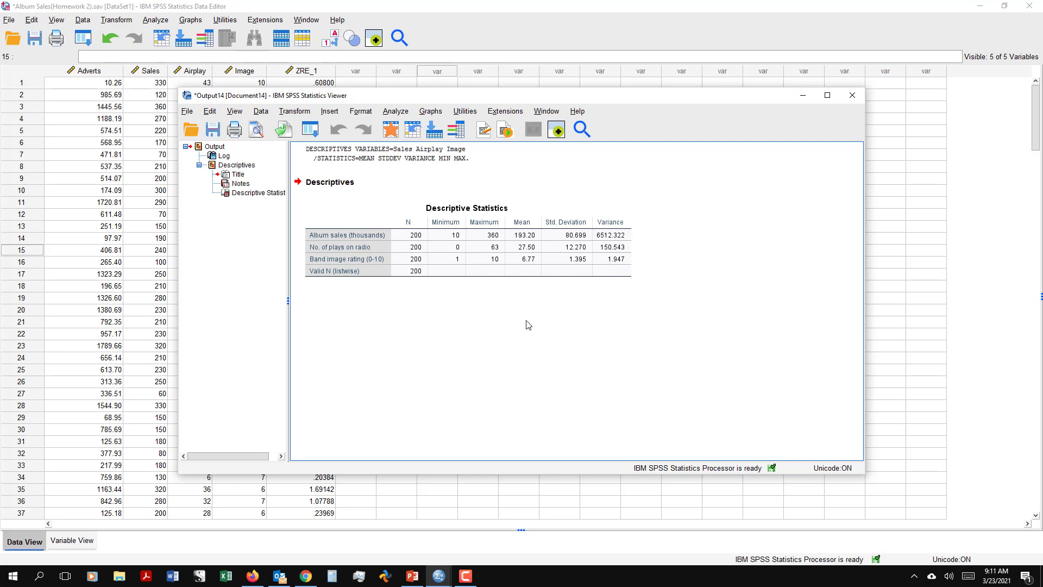
# Close the descriptives output without saving and rerun the linear regression of album sales on number of radio plays and band image rating.
pyautogui.click(852, 95)
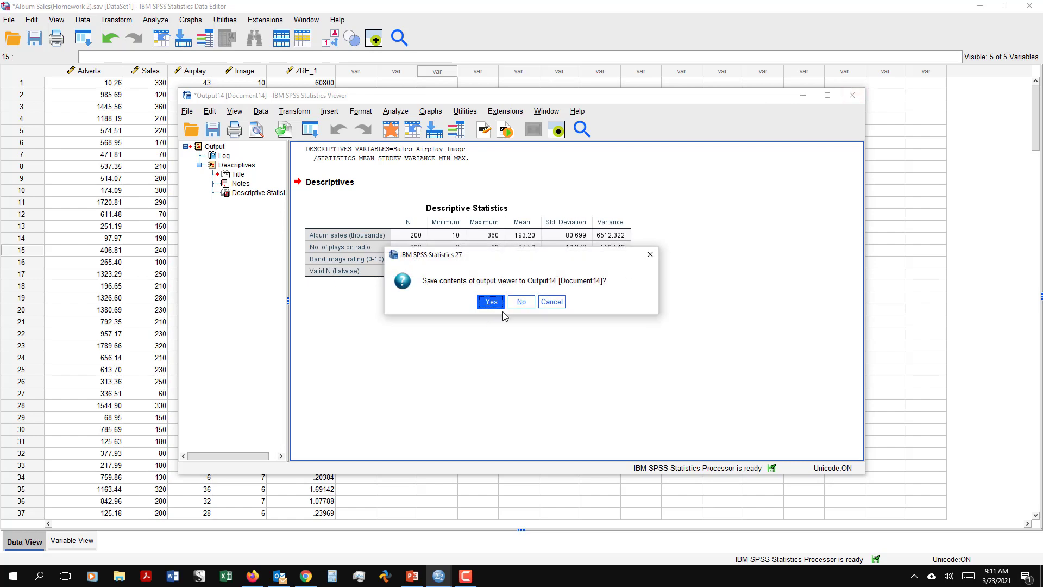
pyautogui.click(521, 302)
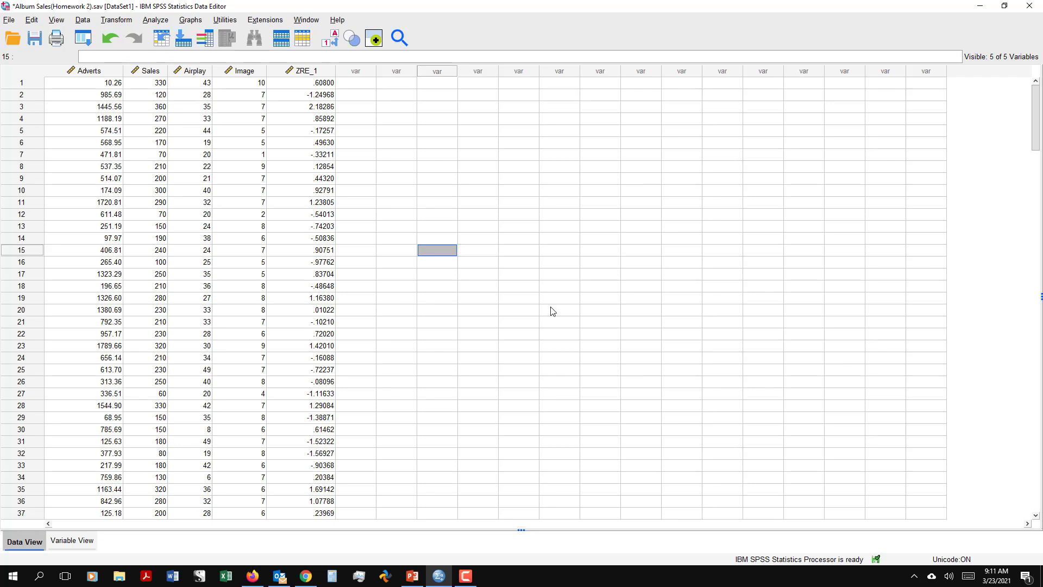
pyautogui.click(133, 20)
pyautogui.moveTo(148, 22)
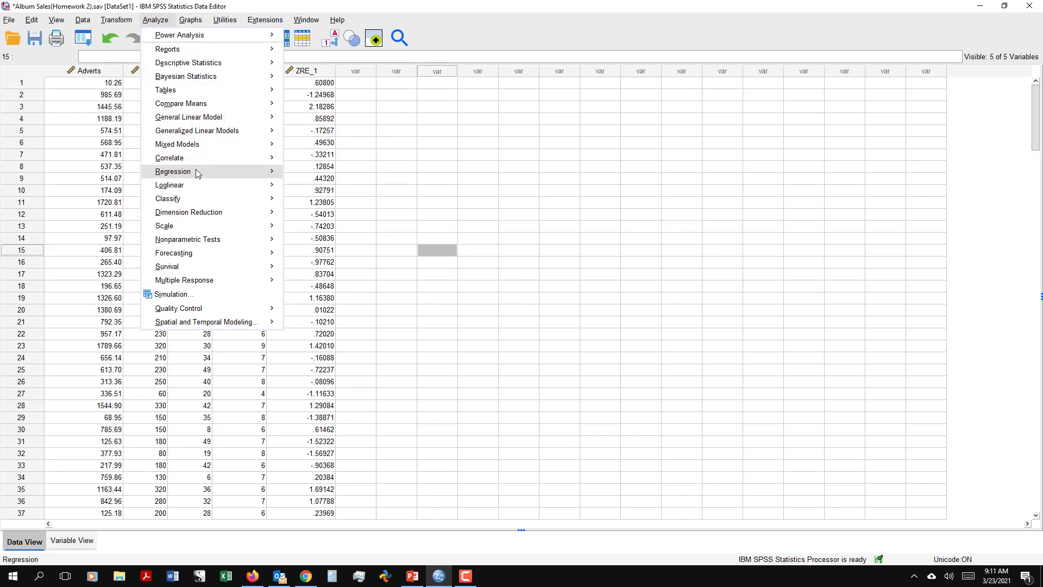
pyautogui.moveTo(197, 172)
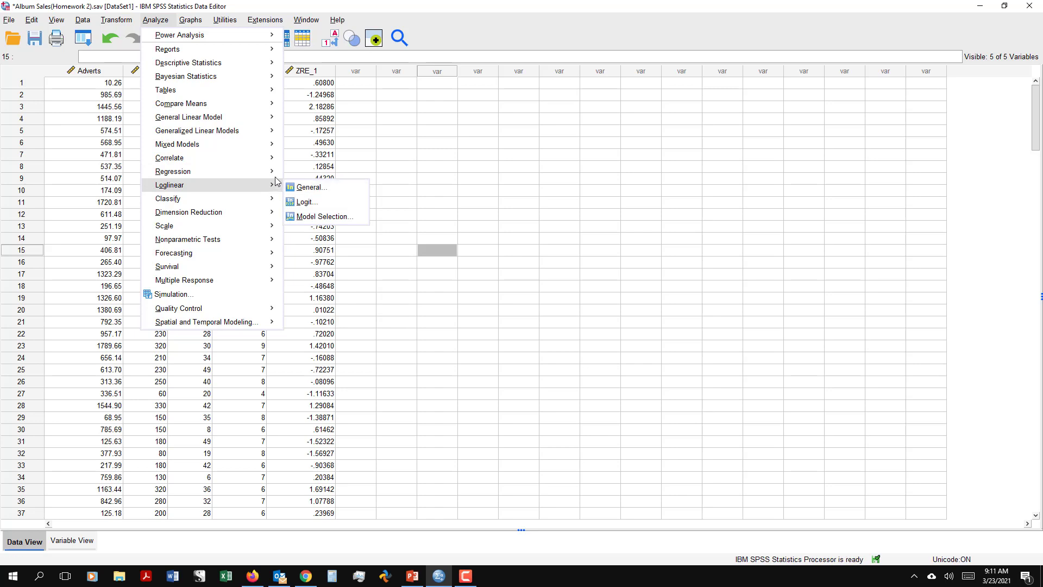
pyautogui.click(307, 188)
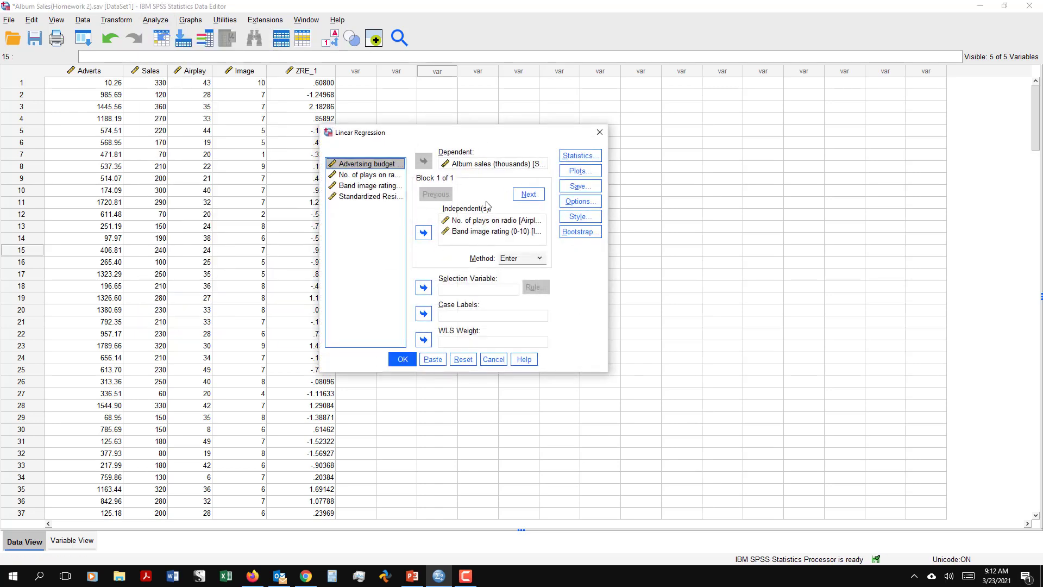
pyautogui.click(403, 361)
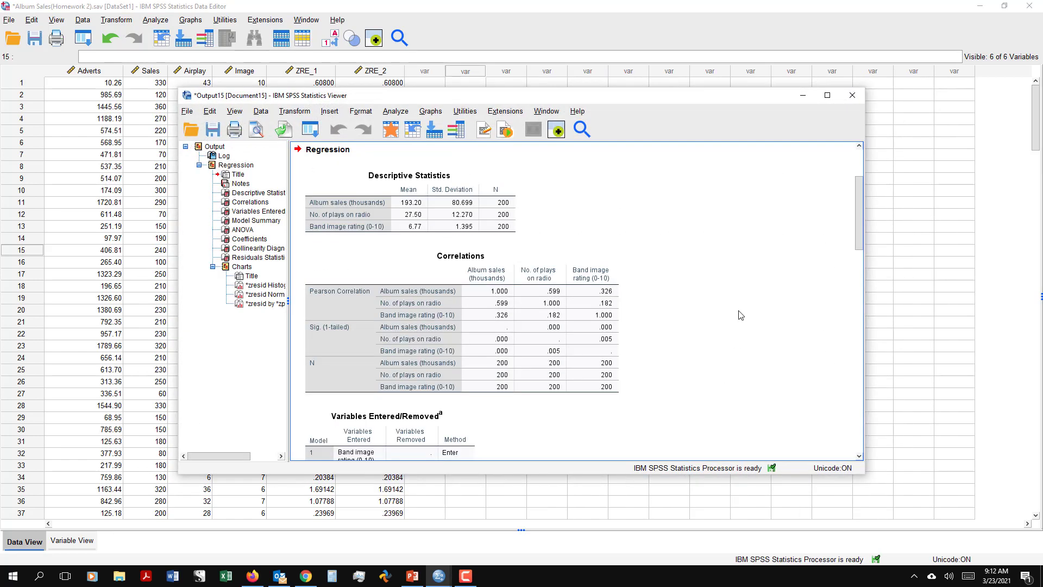
# Examine the F test and significance in the ANOVA table and the R Square in the Model Summary.
pyautogui.moveTo(857, 234); pyautogui.dragTo(867, 309)
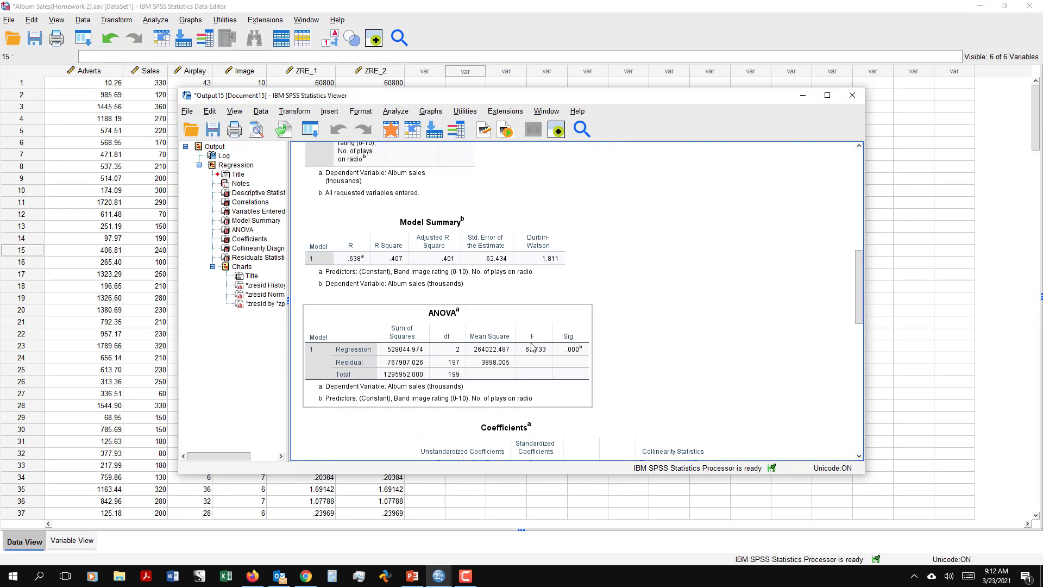
pyautogui.scroll(-5, 598, 340)
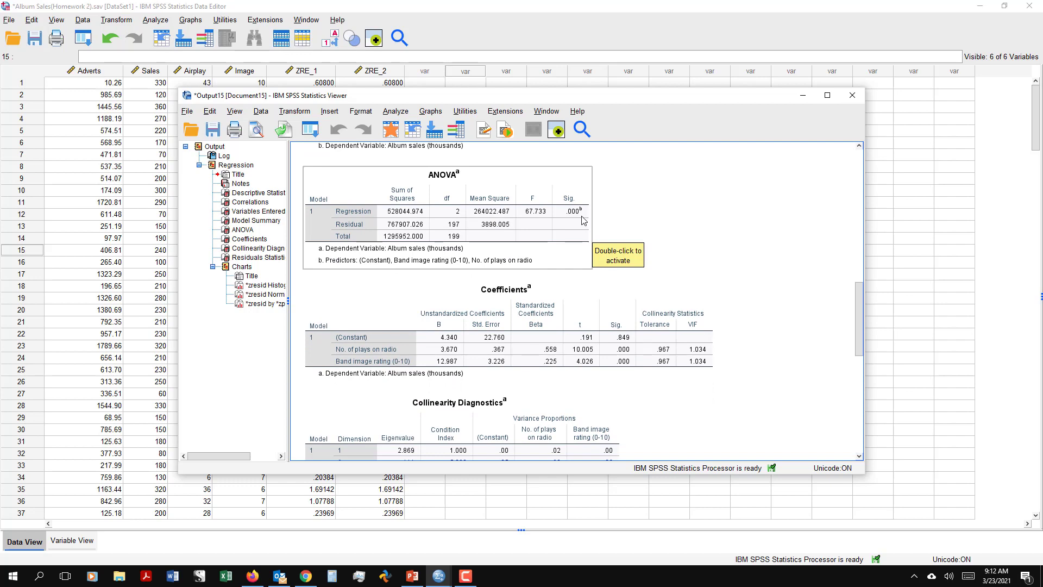
pyautogui.moveTo(858, 317); pyautogui.dragTo(858, 298)
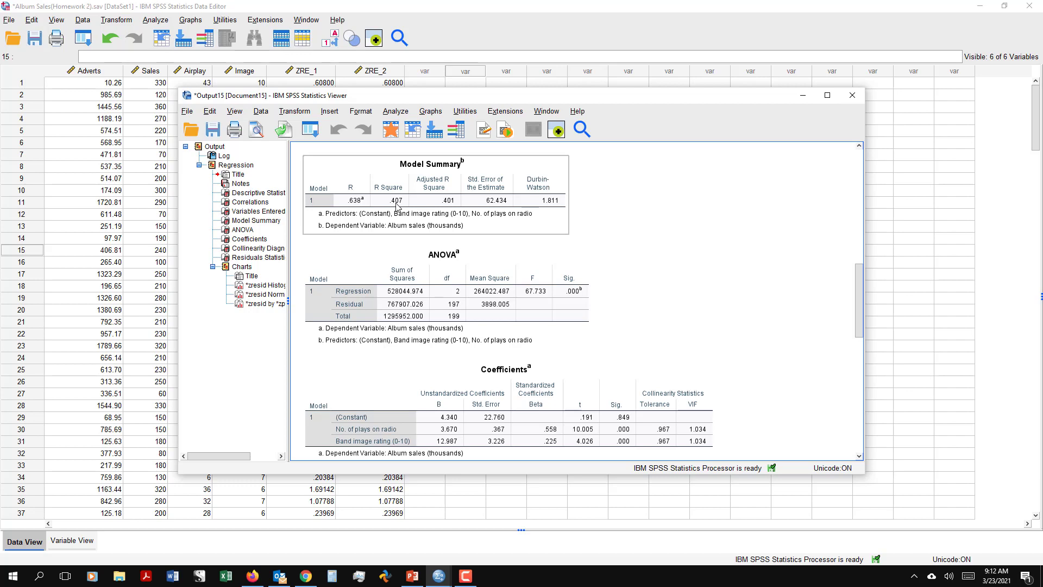
# Examine the Coefficients table for both predictors alongside the Model Summary, and close the regression output without saving it.
pyautogui.moveTo(863, 323); pyautogui.dragTo(863, 359)
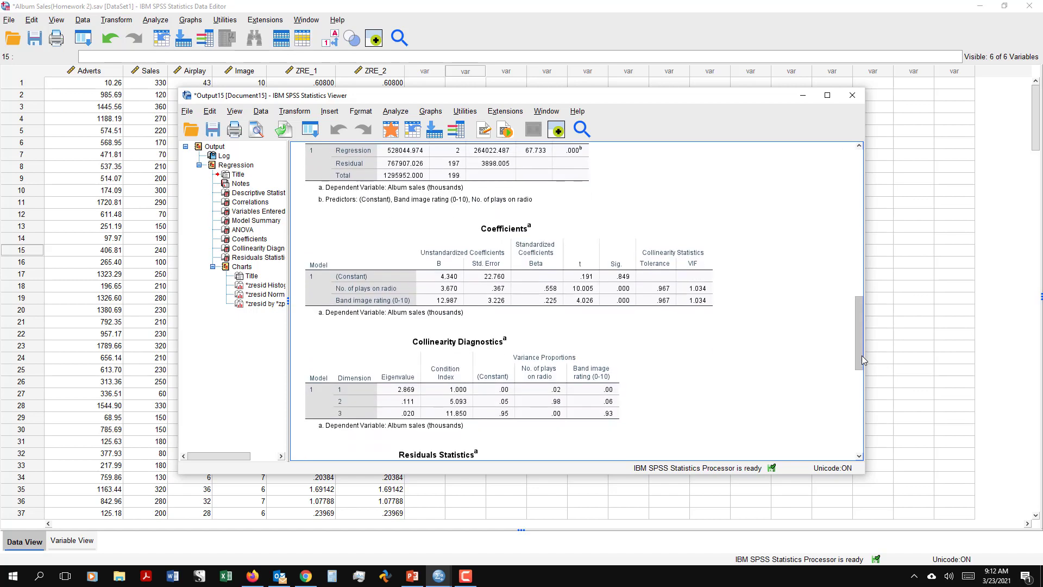
pyautogui.click(380, 308)
pyautogui.moveTo(855, 351); pyautogui.dragTo(855, 317)
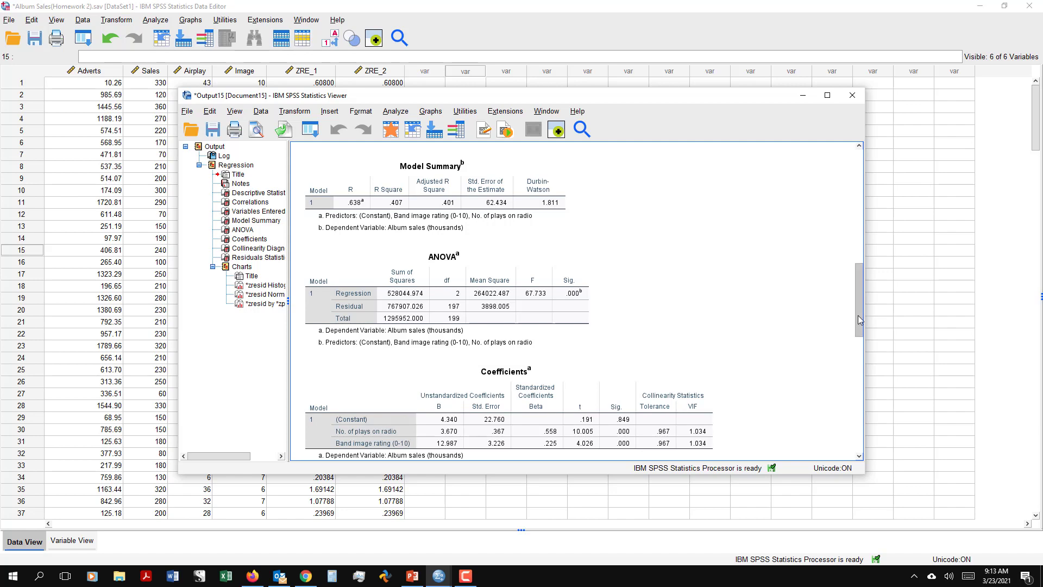
pyautogui.moveTo(859, 315); pyautogui.dragTo(858, 375)
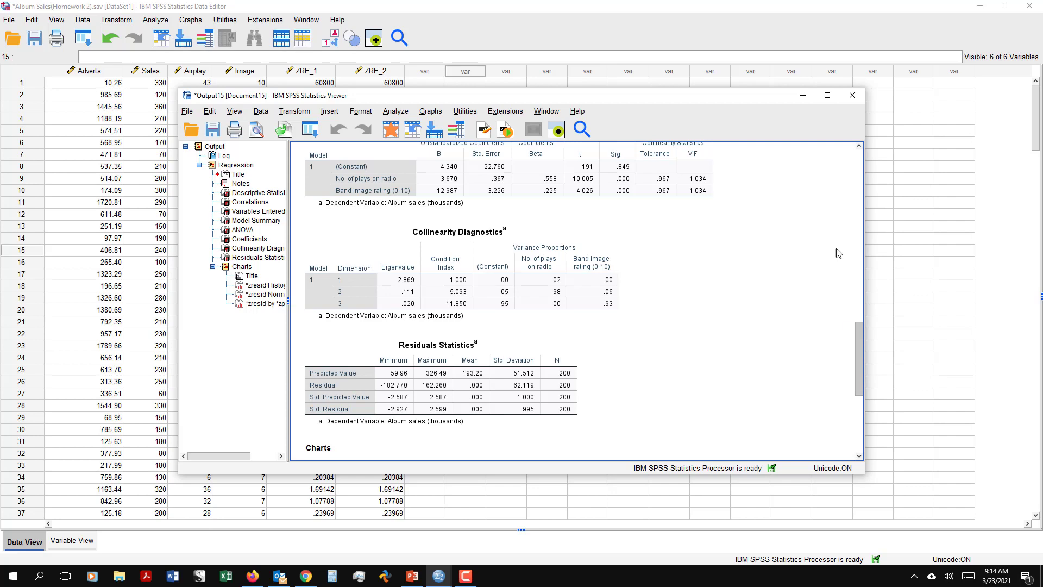
pyautogui.click(852, 96)
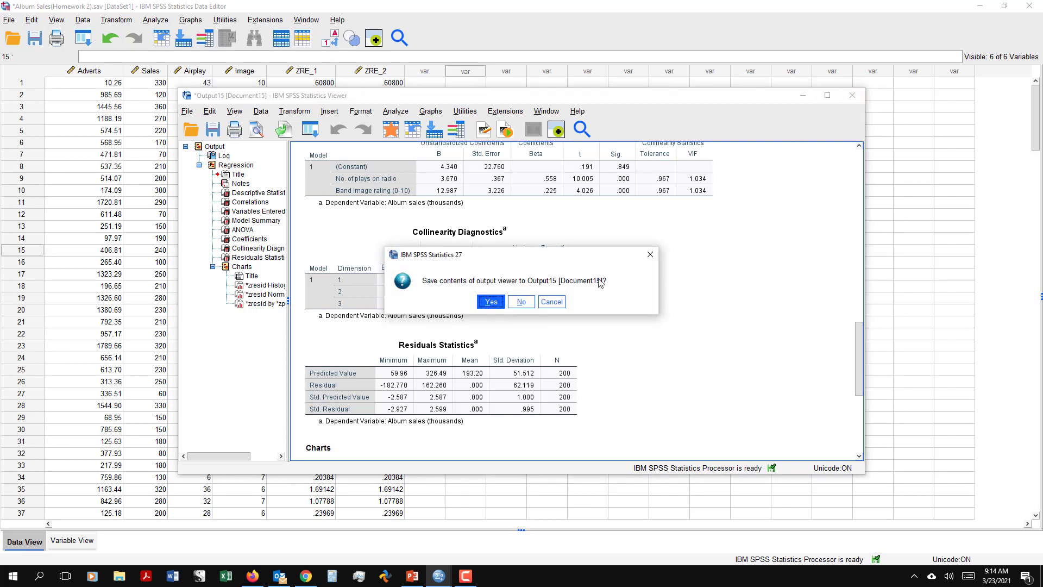
pyautogui.click(525, 302)
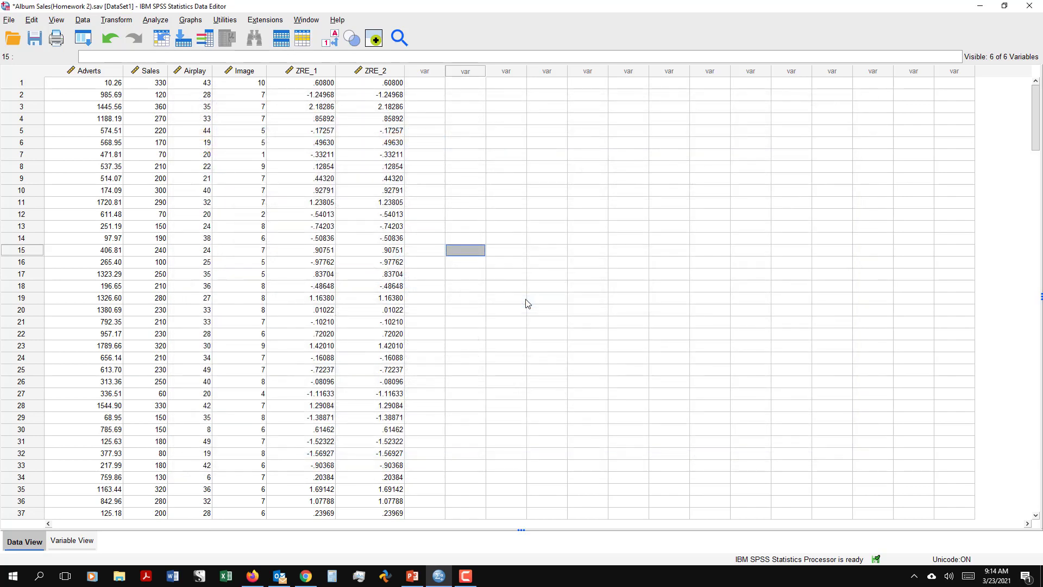